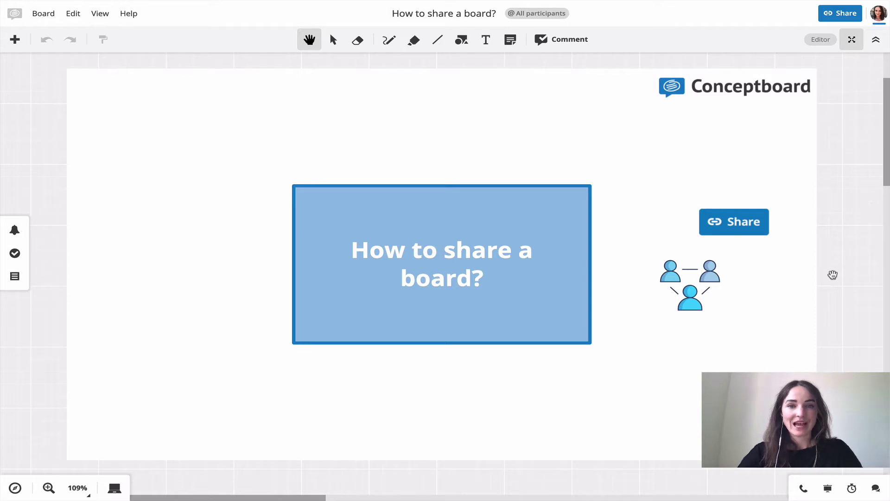
- Open the Share dialog for the 'How to share a board?' board
click(835, 13)
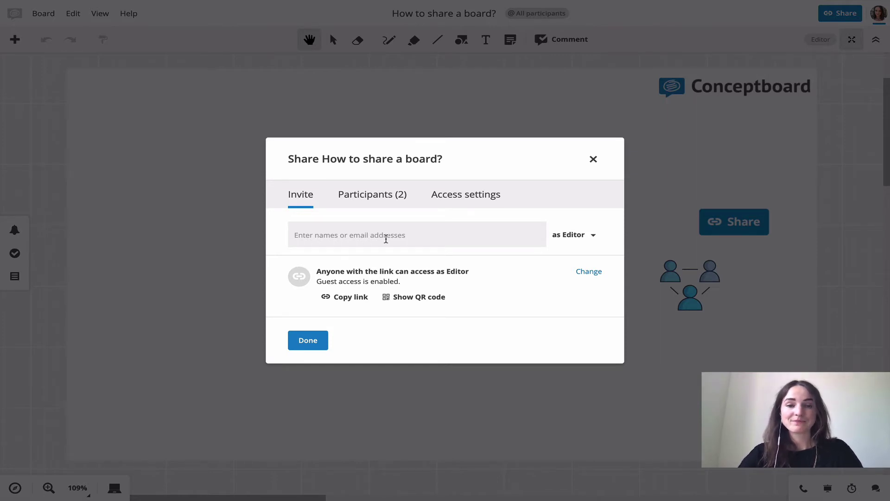
- Switch to the Access settings tab to see link access and permissions
click(465, 200)
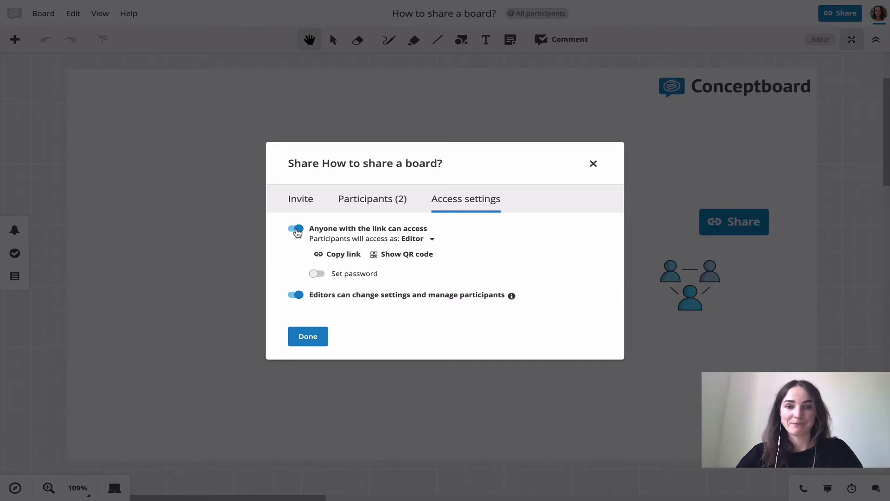
- Turn on Set password and replace the generated share-link password with a custom one, saved
click(319, 274)
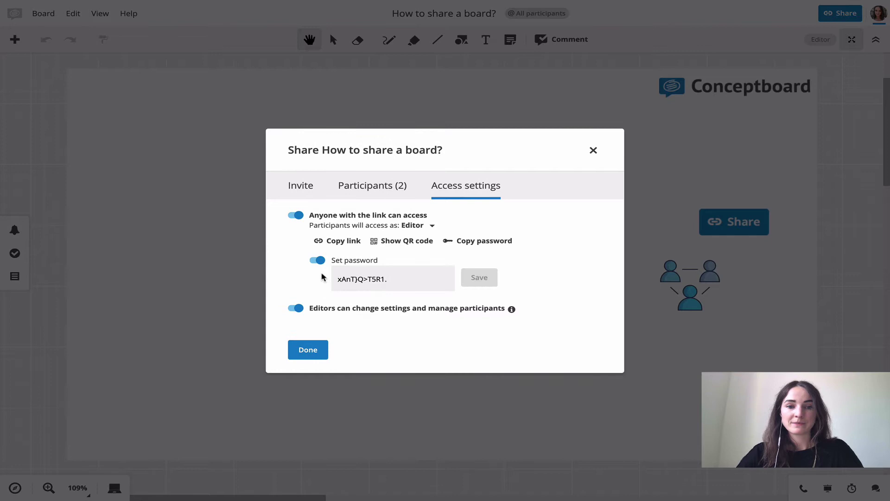
click(391, 281)
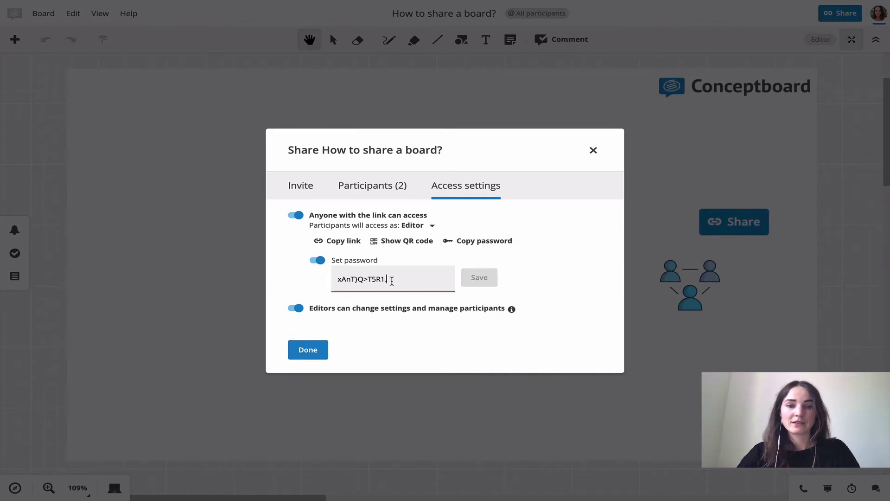
triple_click(391, 281)
key(BackSpace)
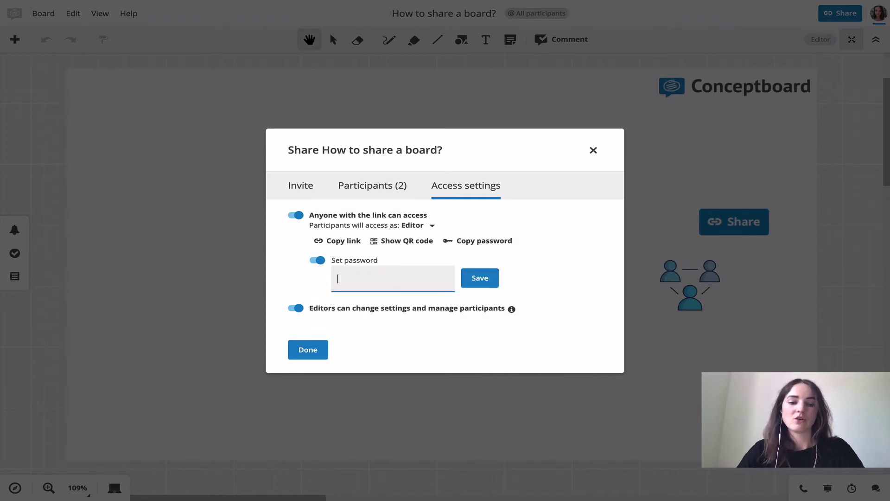
text(Test)
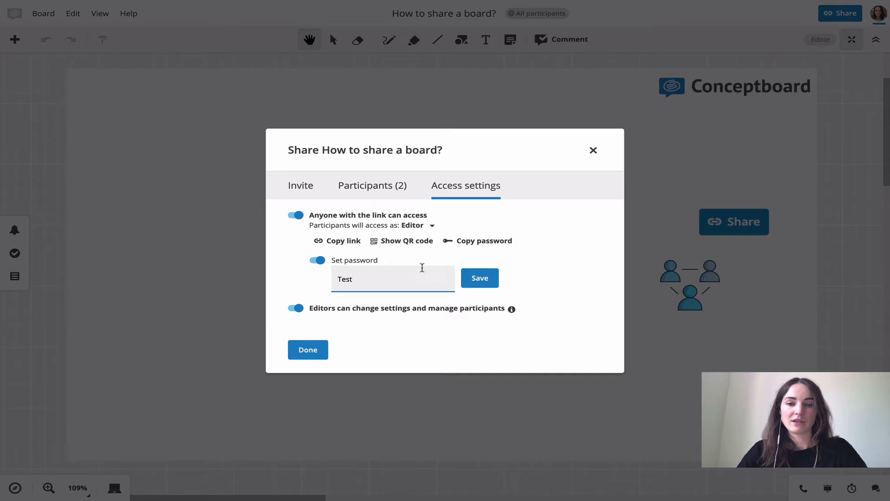
key(Return)
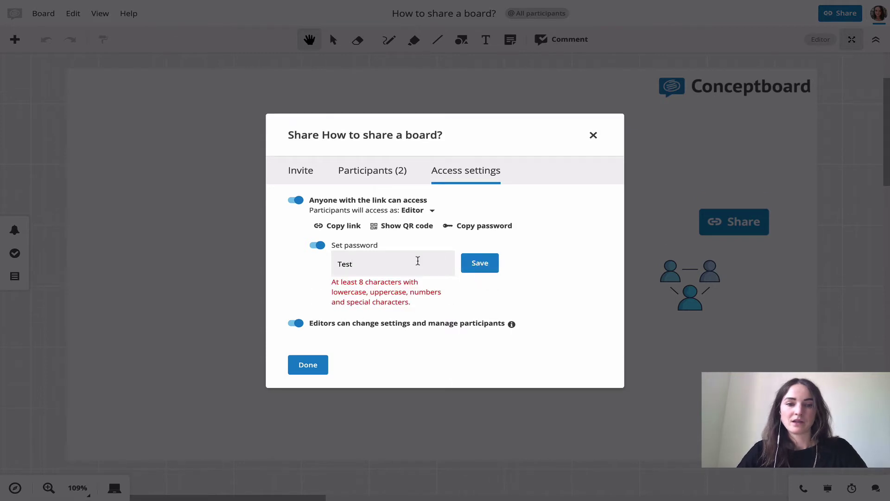
text(12)
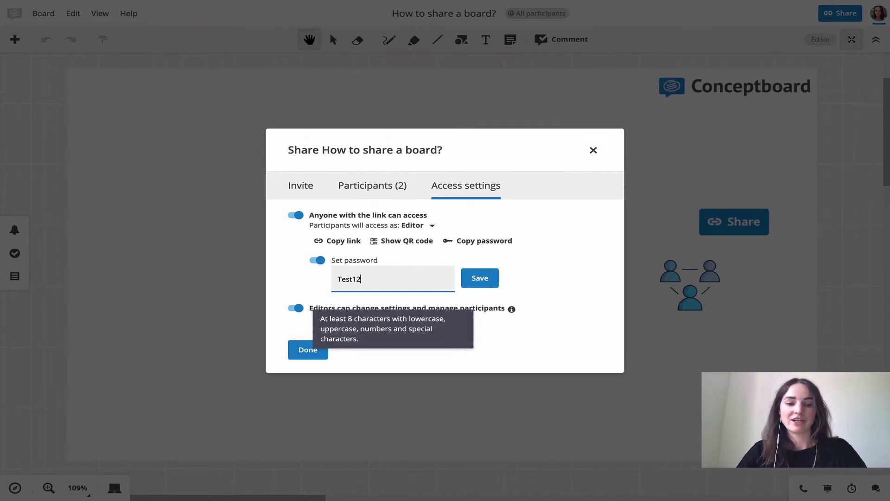
text(34.)
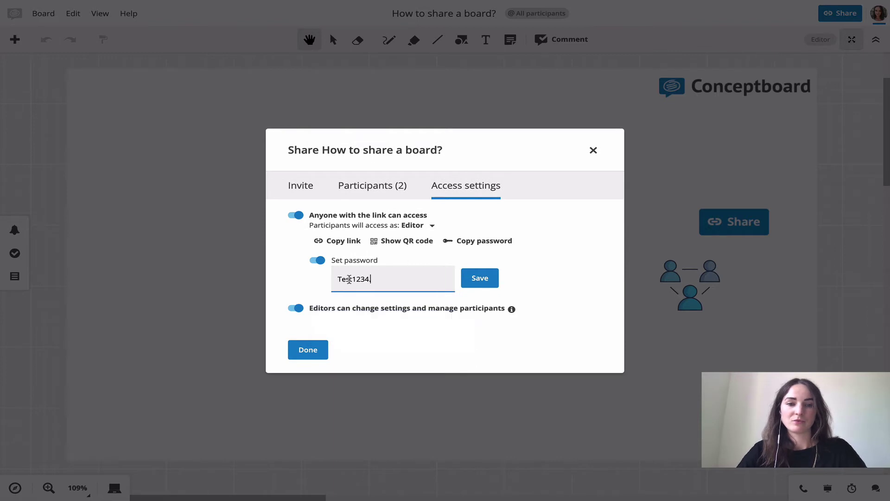
click(488, 279)
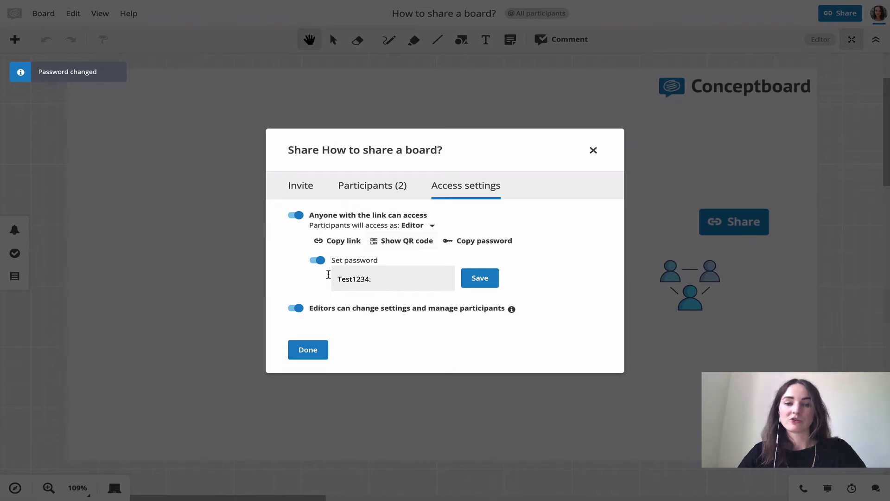
click(378, 277)
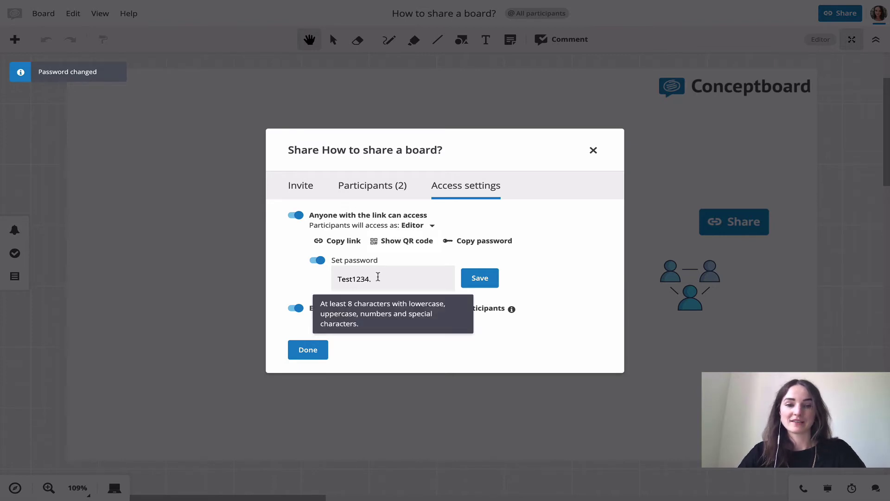
- Switch off 'Editors can change settings and manage participants'
click(522, 276)
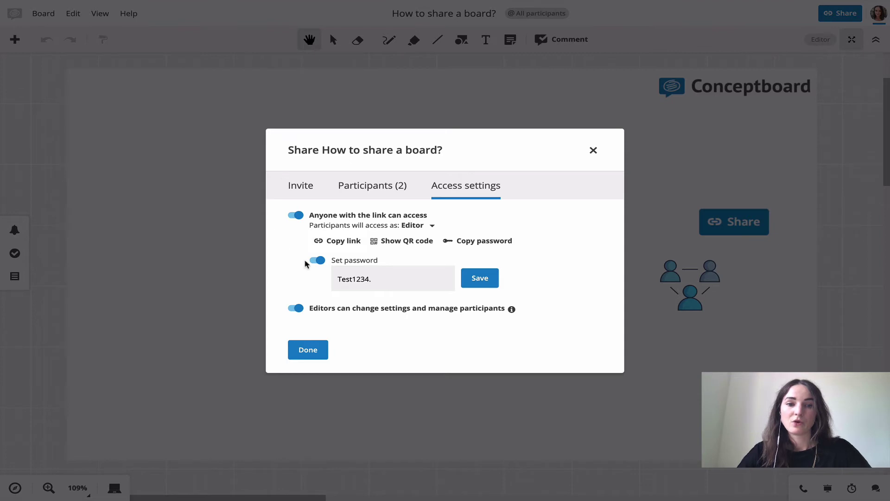
click(294, 308)
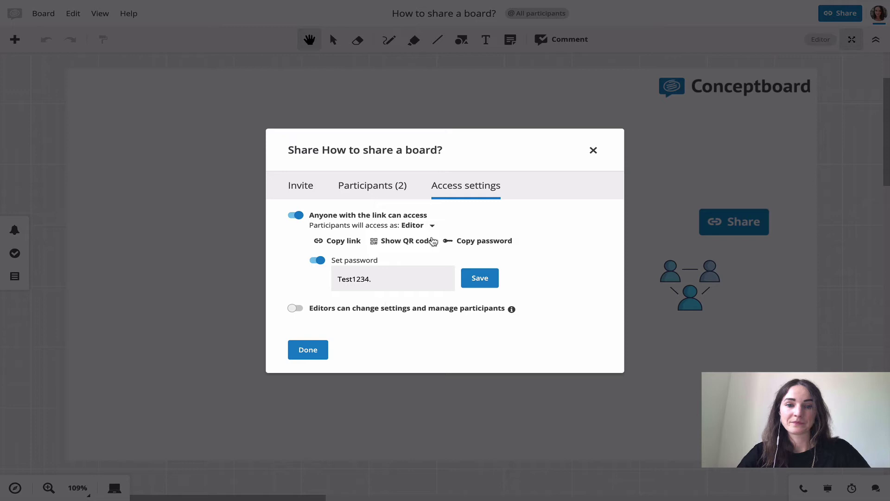
- Show Participants (2) and view the Editor, Reviewer, Reader, Owner, Remove role options
click(364, 186)
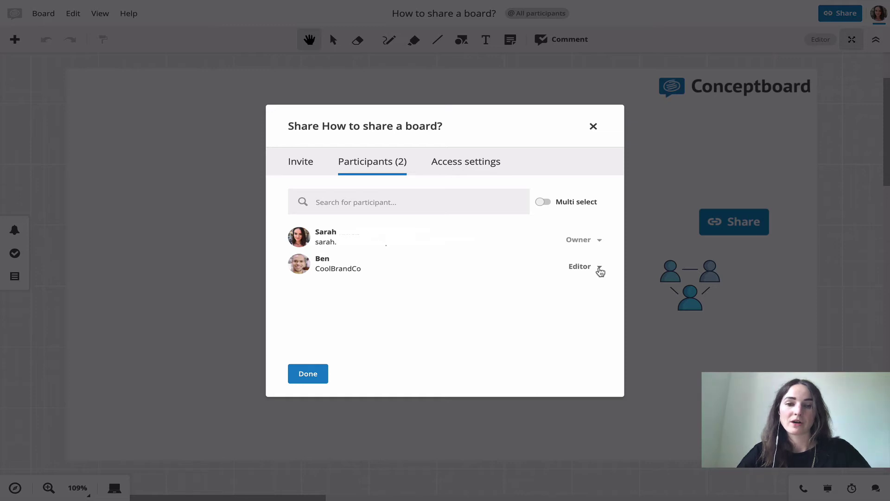
click(599, 268)
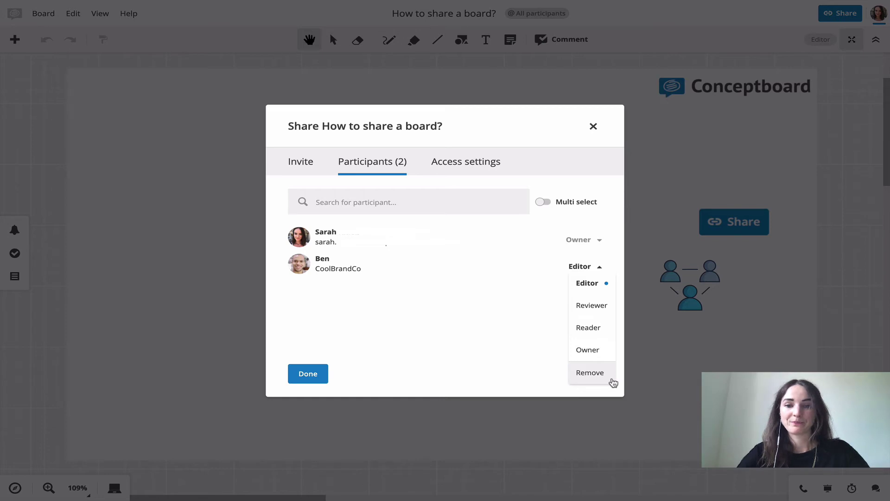
click(450, 165)
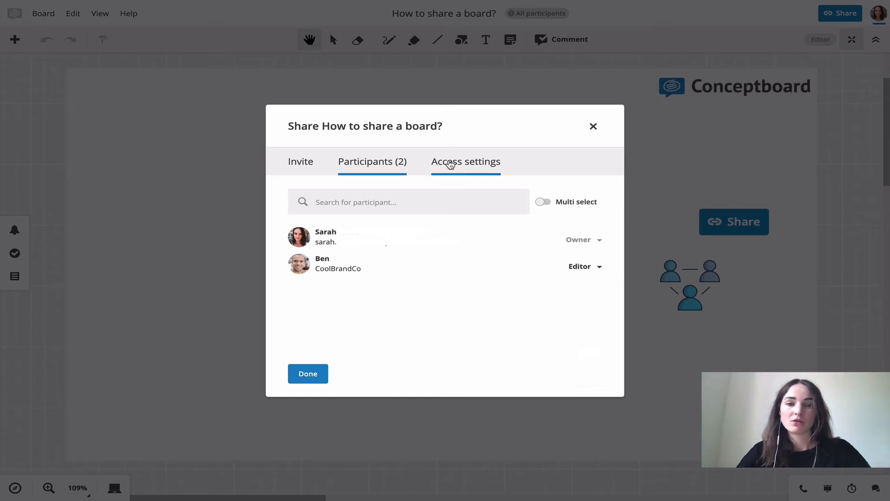
- Check the link-access and invite role dropdowns, then close the Share dialog
click(449, 165)
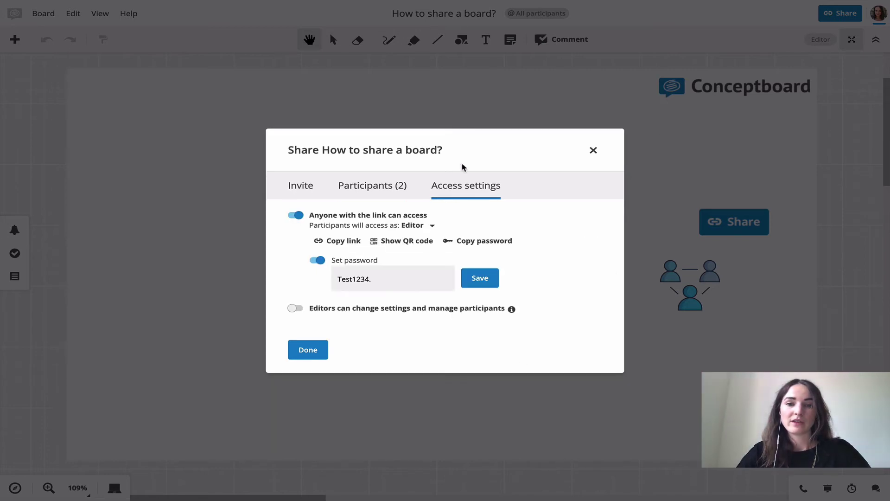
click(431, 226)
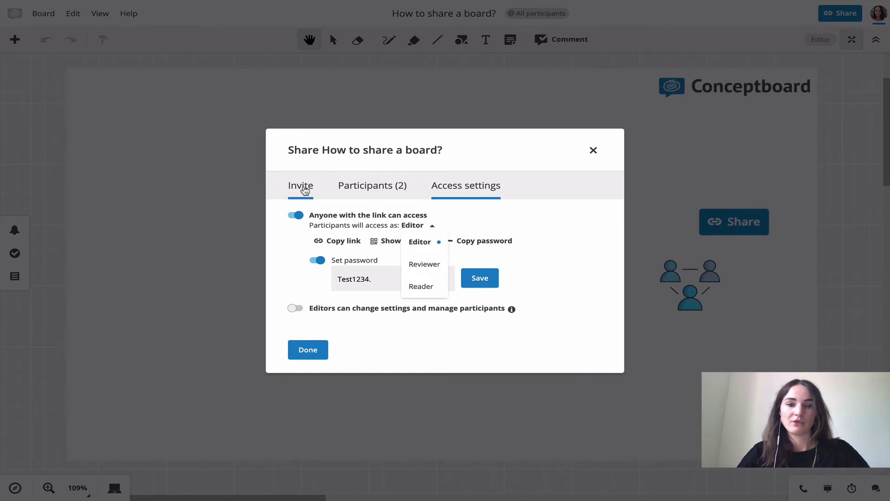
click(305, 190)
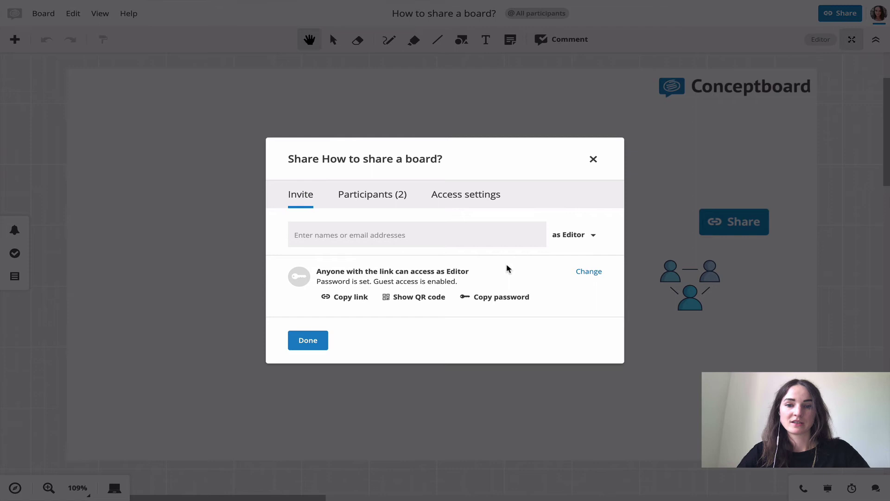
click(592, 235)
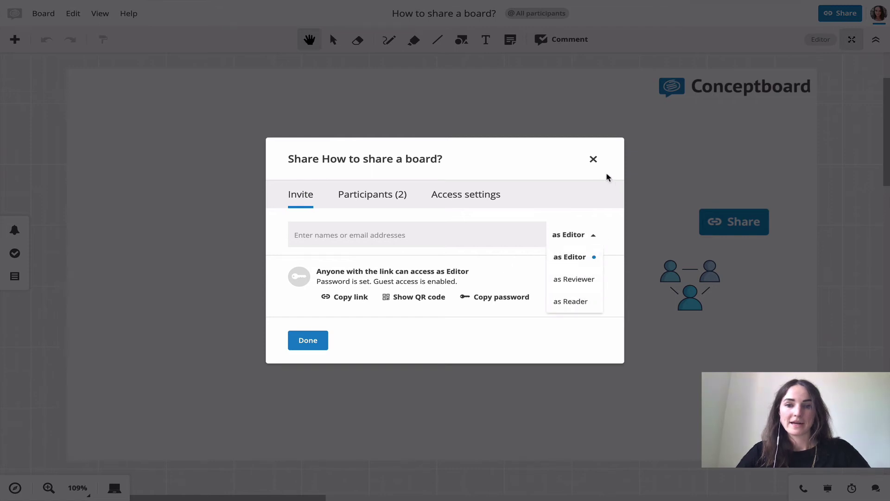
click(592, 159)
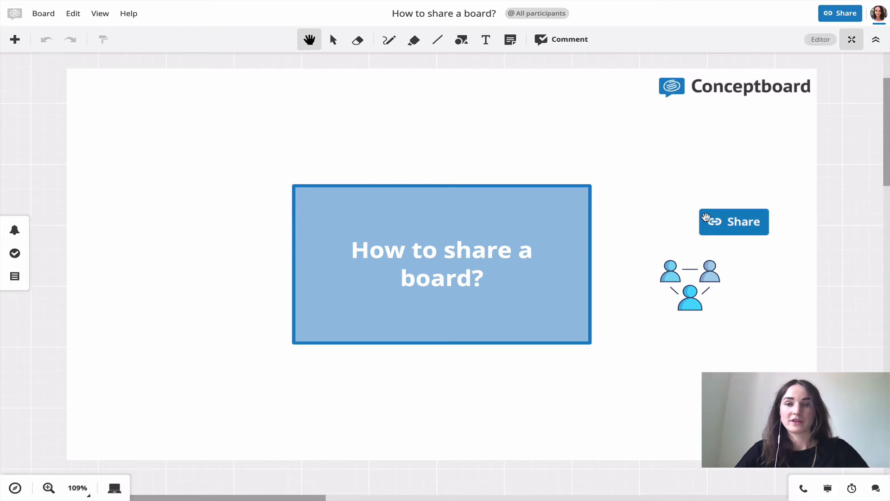
- Jump to the 'Choosing a role' frame and zoom in on the Editor section
key(ctrl+minus)
key(Right)
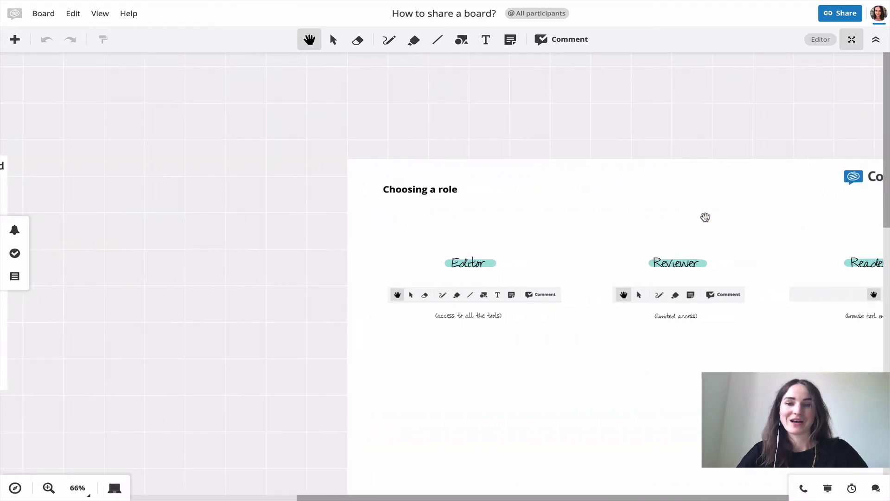
key(ctrl+plus)
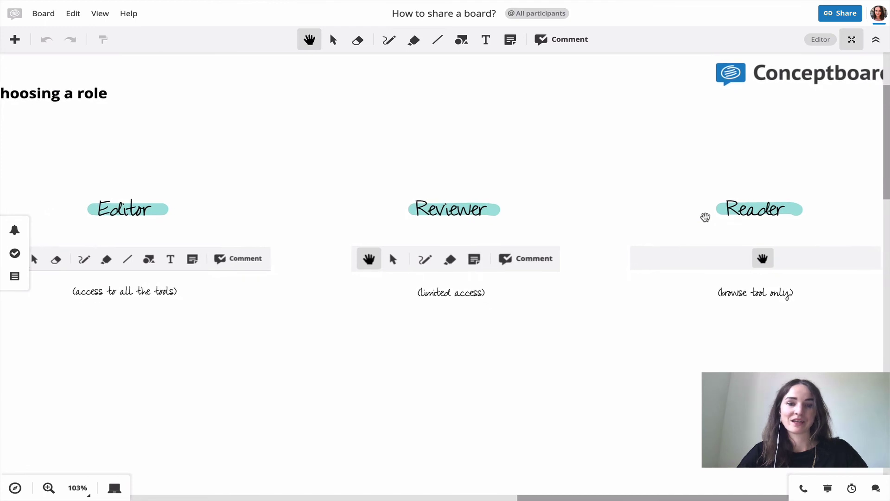
scroll(705, 217, left, 5)
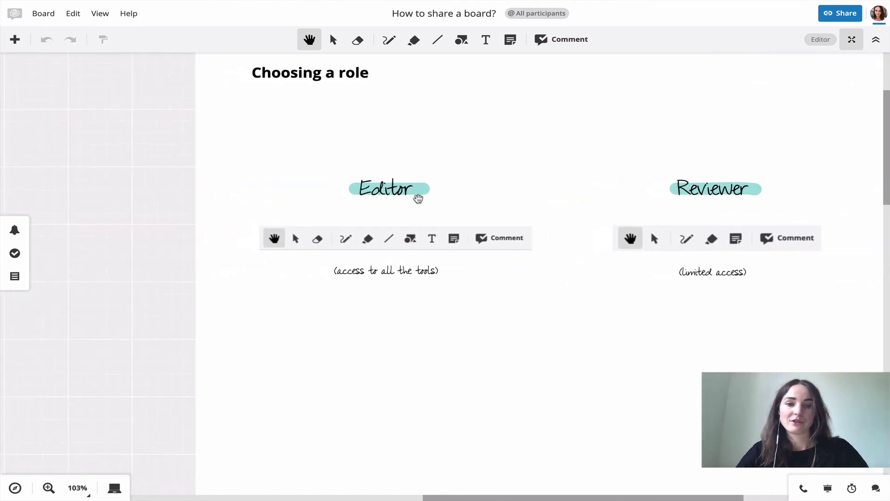
scroll(439, 192, up, 3)
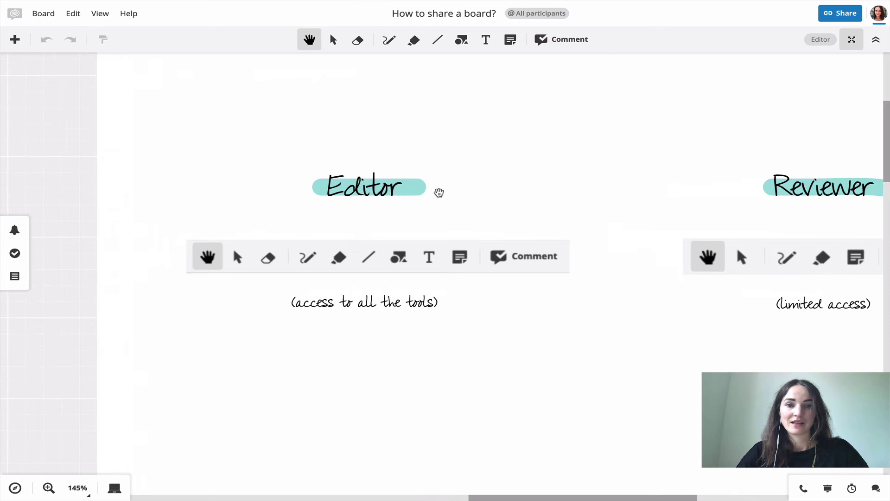
scroll(439, 193, left, 3)
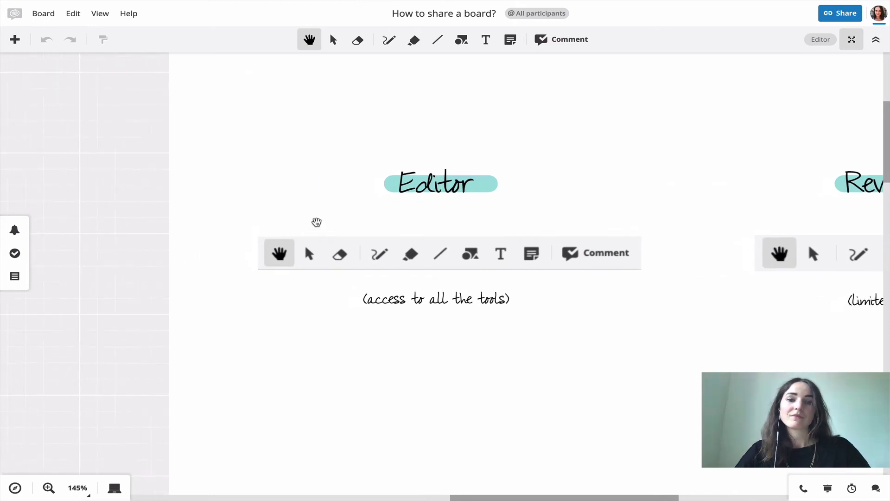
scroll(314, 223, right, 1)
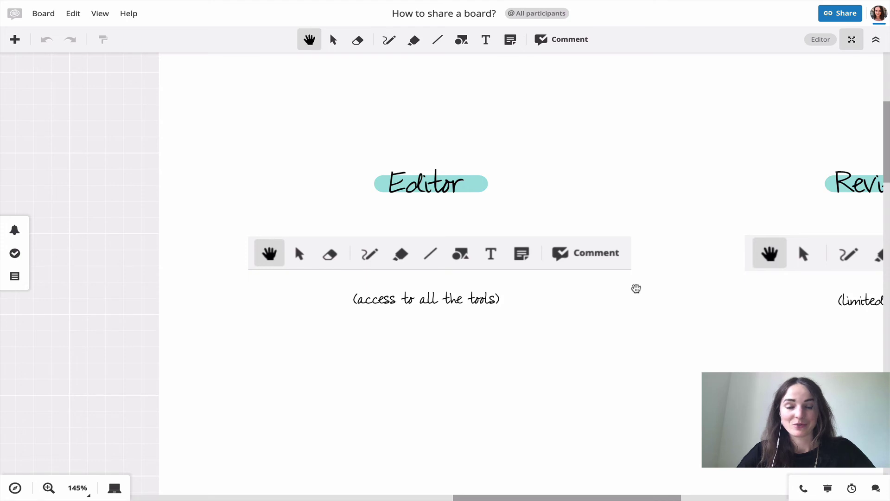
- Scroll right to center the Reviewer role section
scroll(635, 288, right, 10)
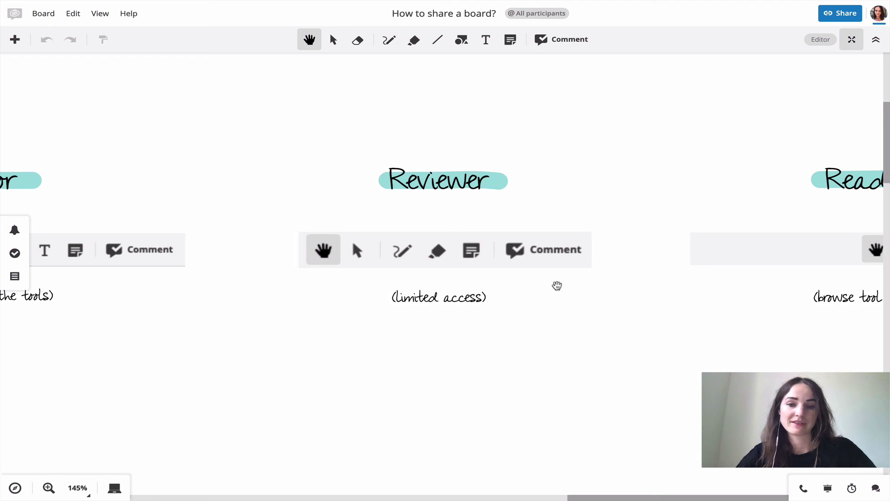
- Scroll to the Reader section, then zoom out to 15% to show both frames
scroll(557, 285, right, 10)
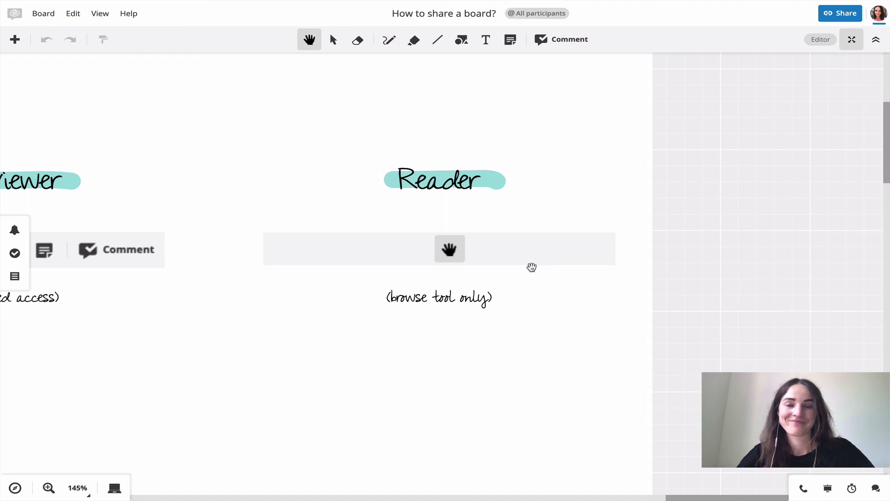
scroll(532, 267, down, 5)
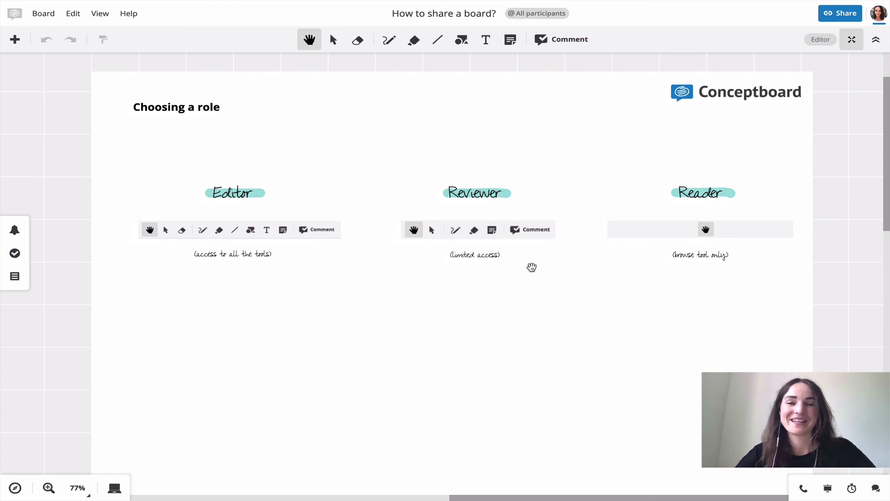
key(Down)
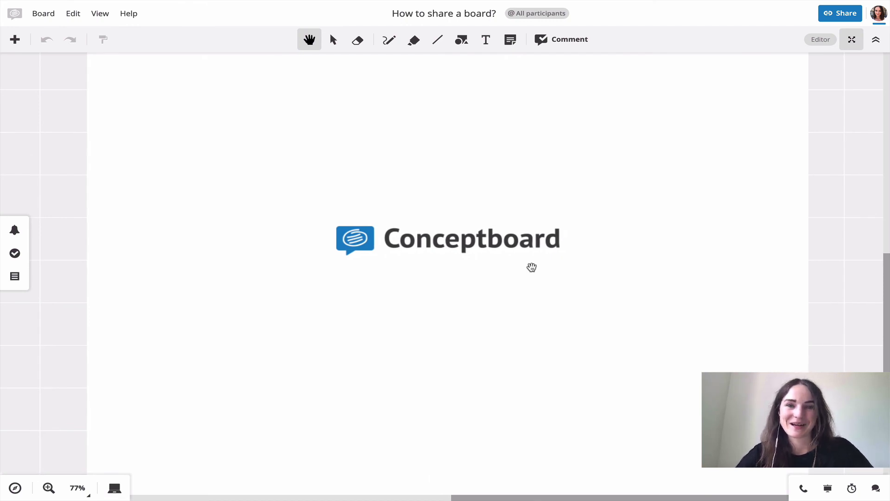
scroll(531, 267, down, 8)
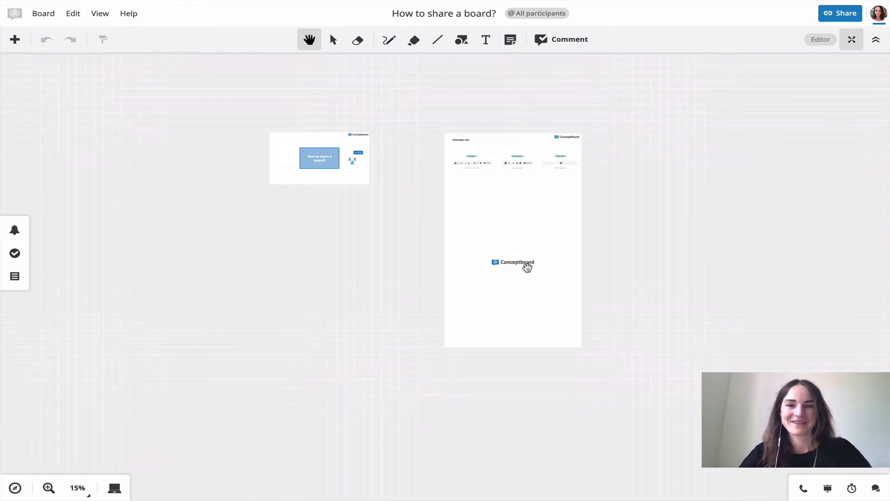